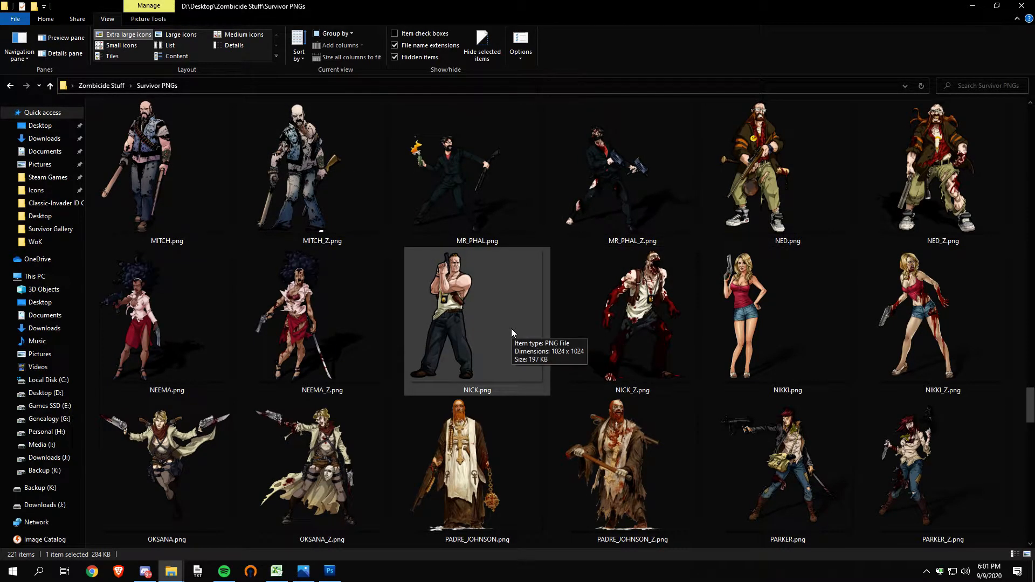
Step: Browse the survivor images in the Survivor PNGs folder to see which ones have shadows
scroll(510, 326, down, 10)
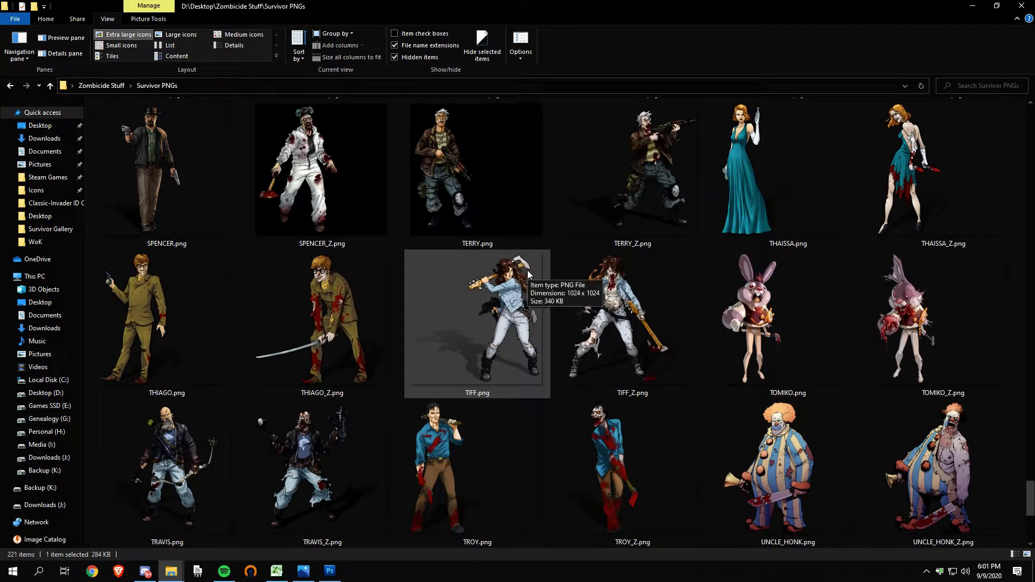
scroll(528, 270, up, 5)
scroll(476, 276, up, 2)
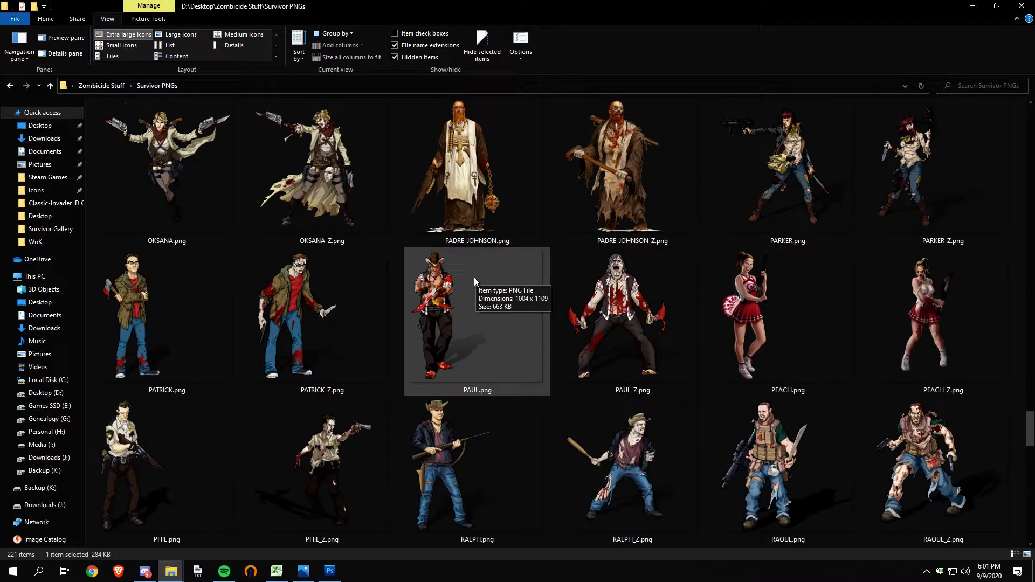
scroll(461, 315, up, 2)
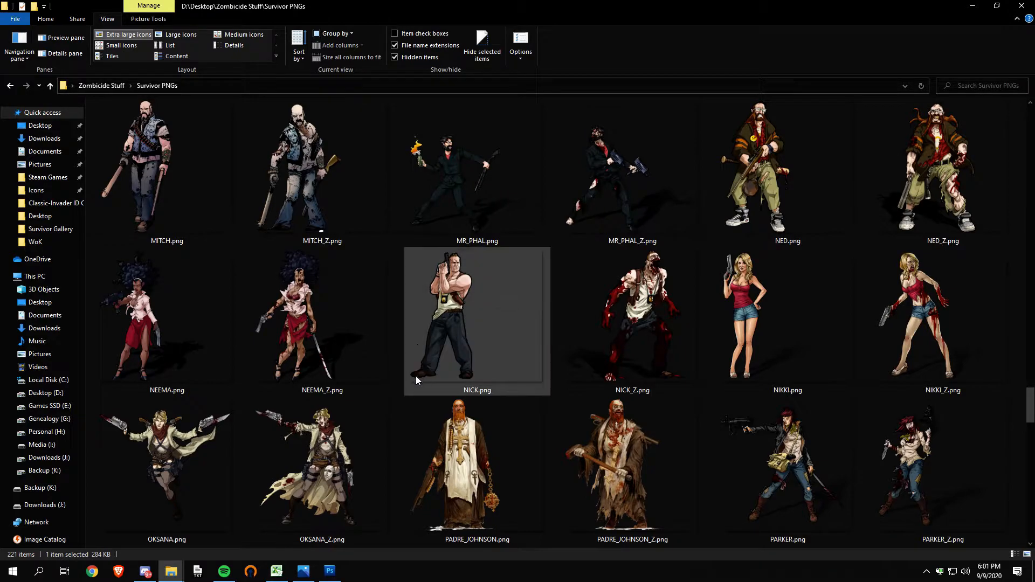
Step: Switch to Photoshop and compare the shadowless Untitled-1 figure with the shadowed EL_CHOLO.png document
click(330, 573)
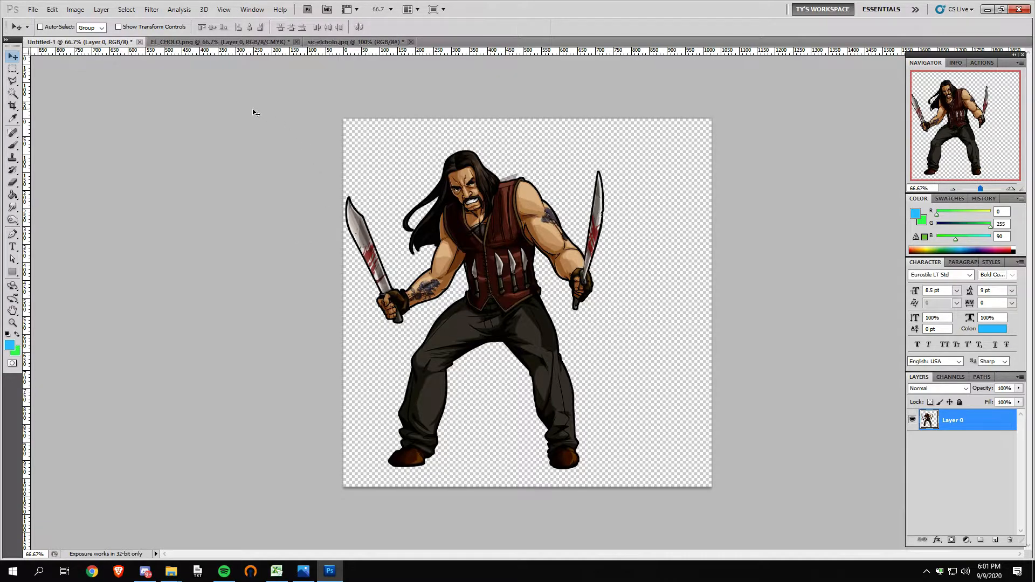
click(164, 43)
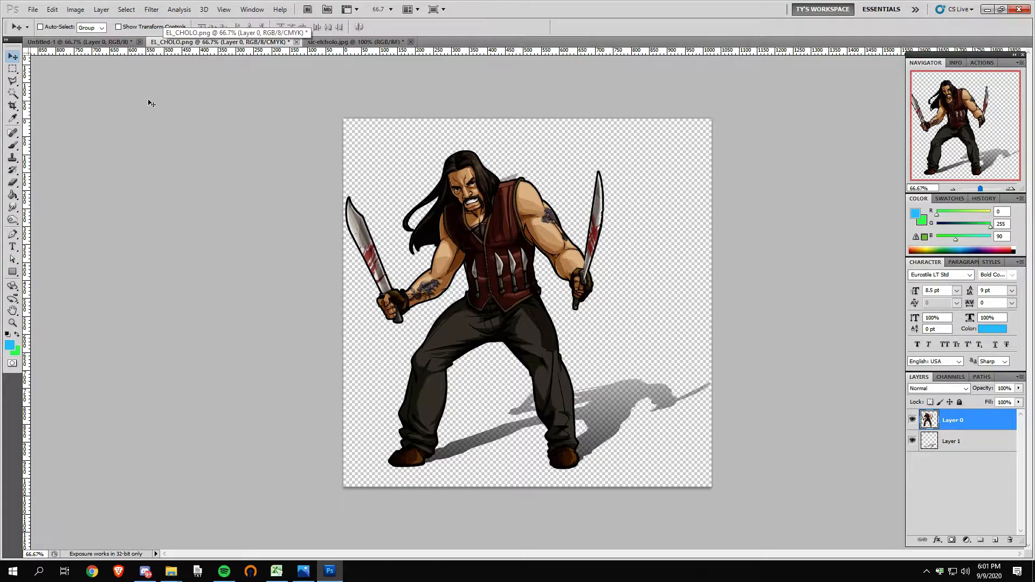
click(46, 42)
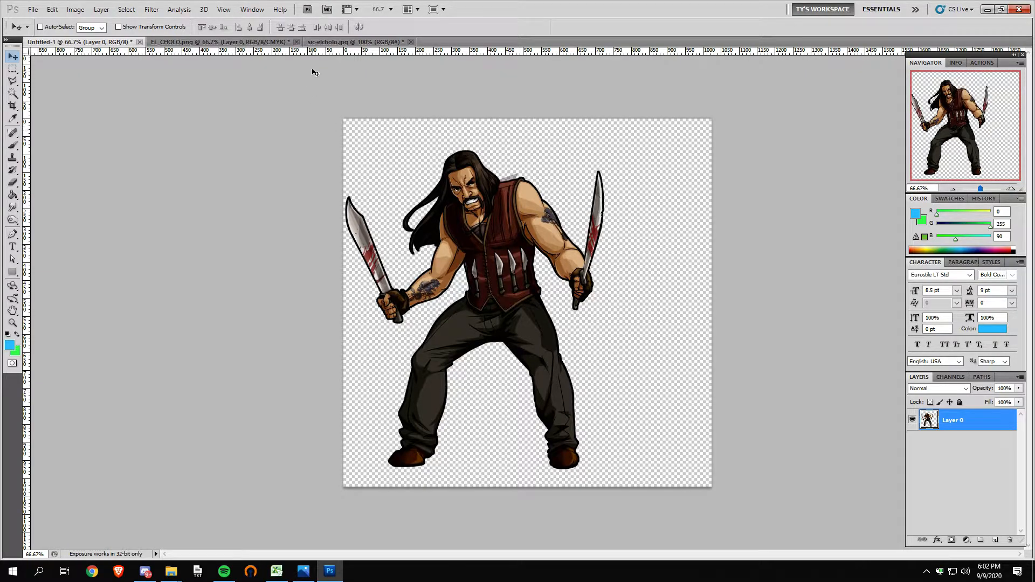
Step: Float sic-elcholo.jpg in its own window and crop it to the area around the character and his shadow
drag(312, 41, 127, 79)
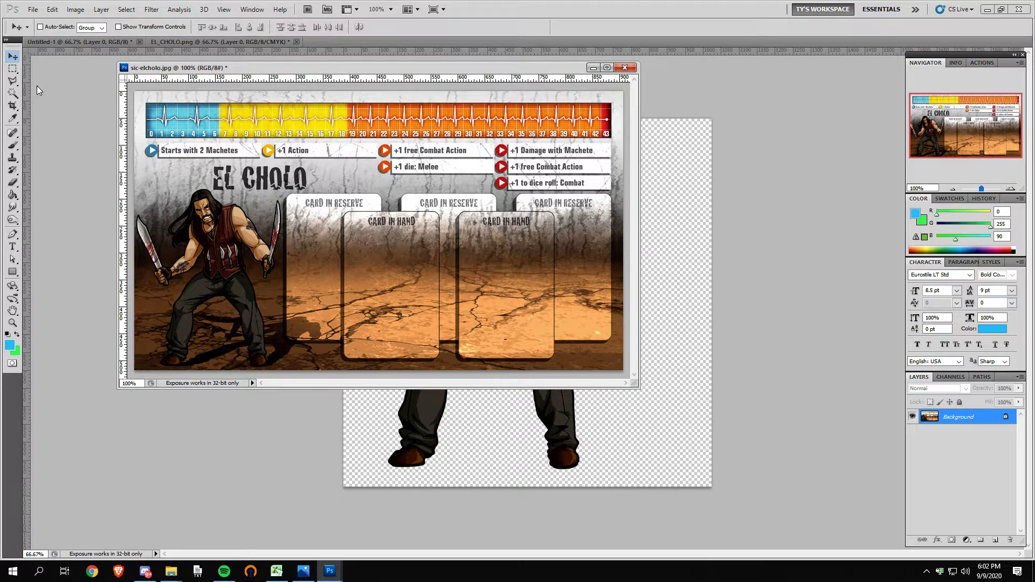
click(13, 105)
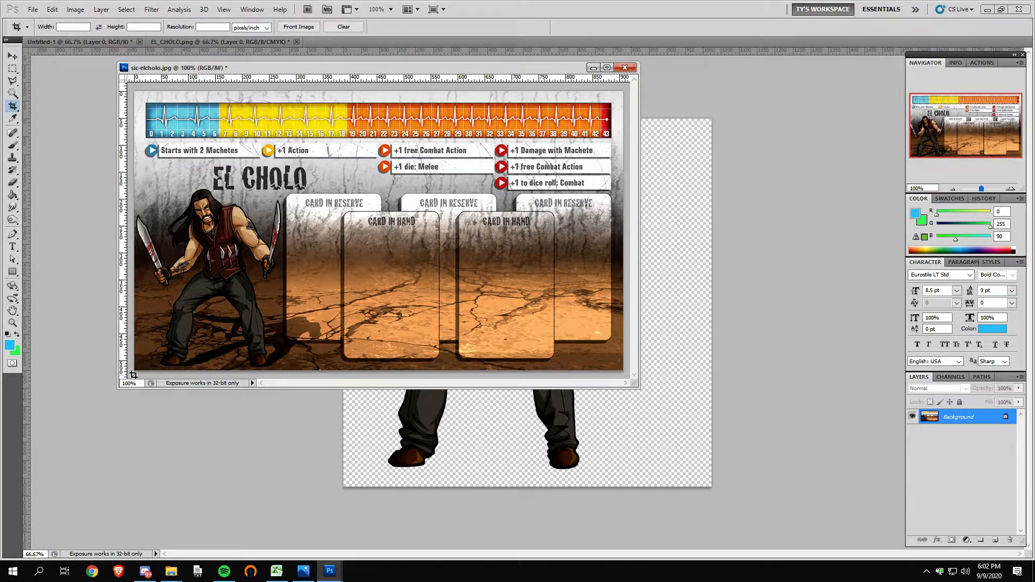
mouse_move(133, 375)
mouse_down()
mouse_move(356, 198)
mouse_move(348, 174)
mouse_move(340, 177)
mouse_up()
key(Return)
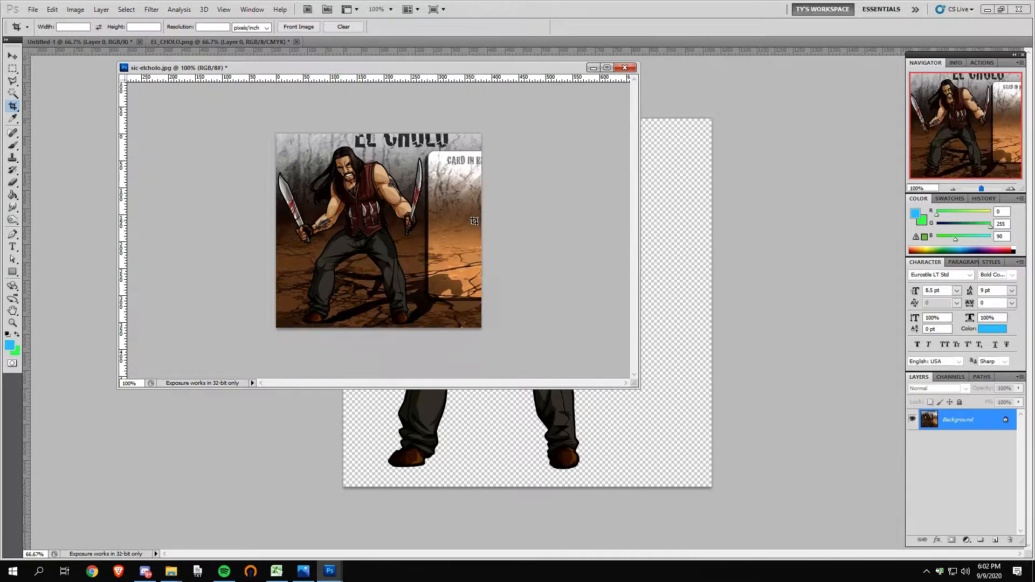
Step: Shrink the sic-elcholo.jpg window around the cropped picture, place it beside the figure as a reference, and return to Untitled-1 with the Move tool
drag(639, 303, 337, 301)
drag(262, 69, 211, 213)
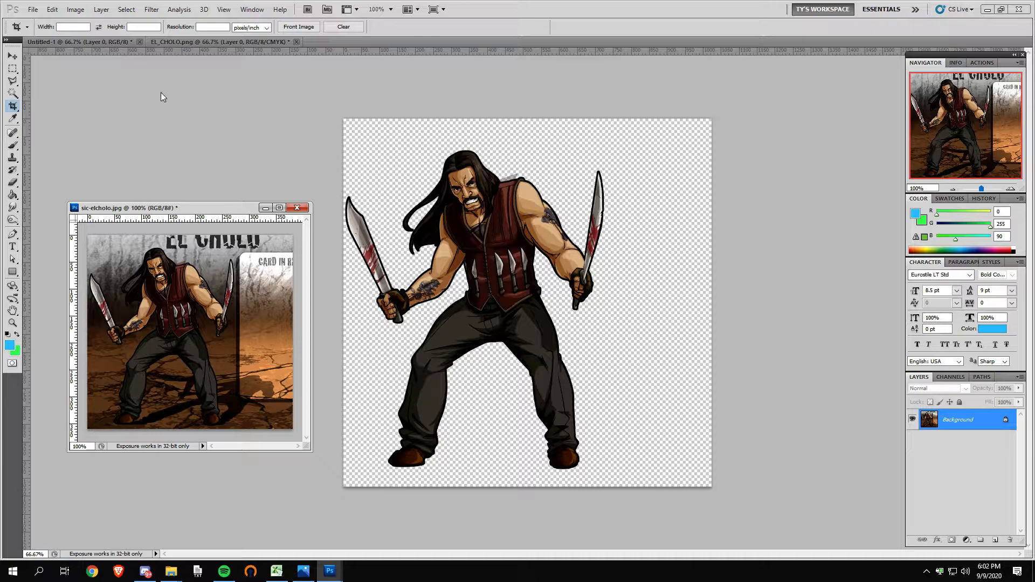
click(13, 56)
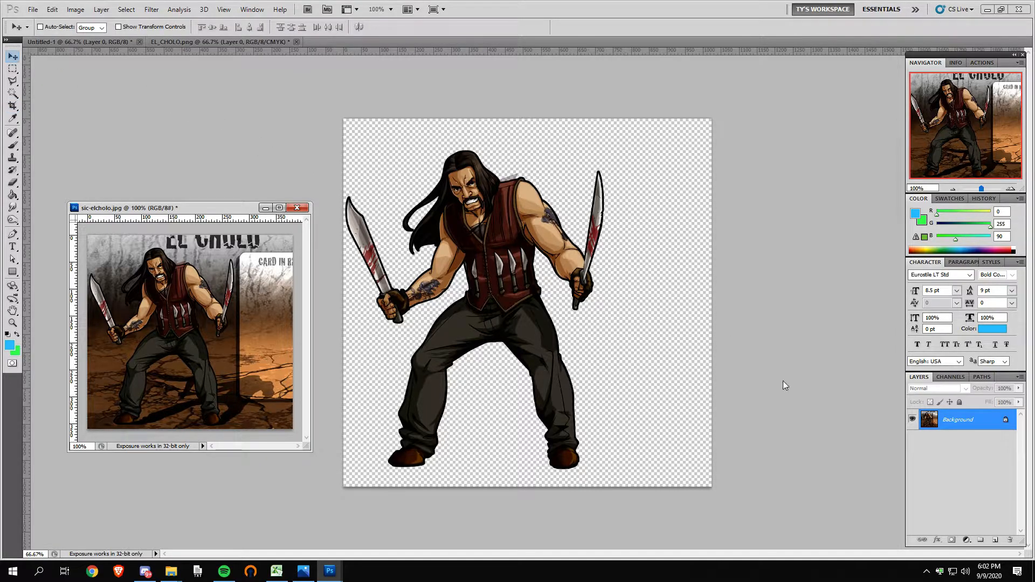
click(771, 349)
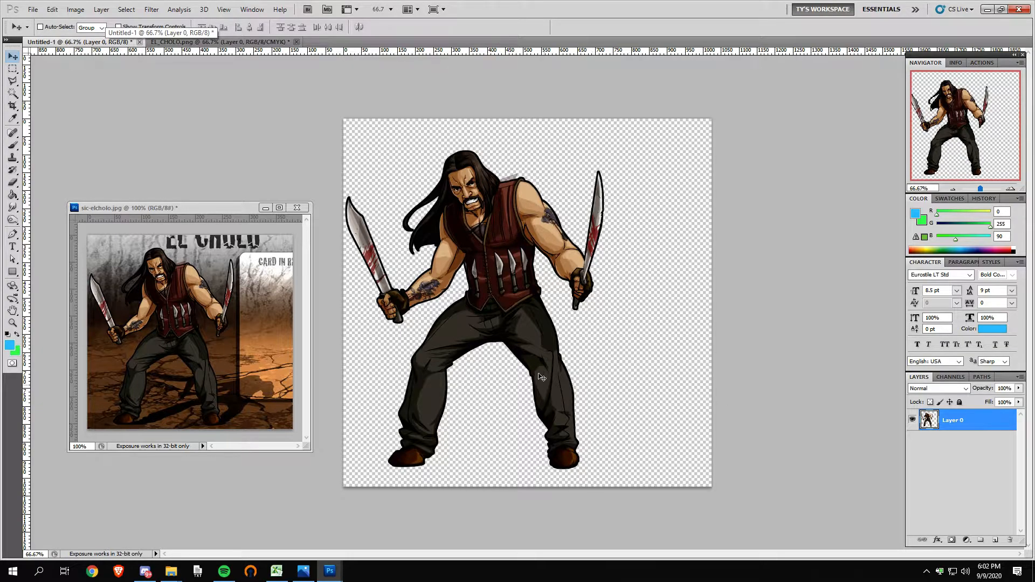
Step: Enlarge the Untitled-1 canvas to 130 percent in both width and height, keeping the centre anchor
click(88, 11)
click(99, 100)
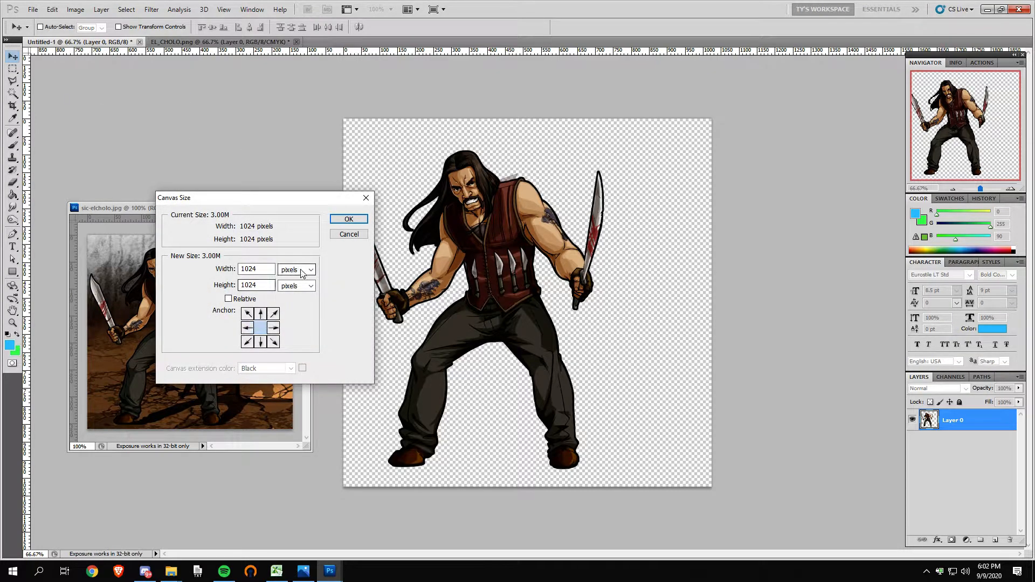
click(311, 269)
click(294, 289)
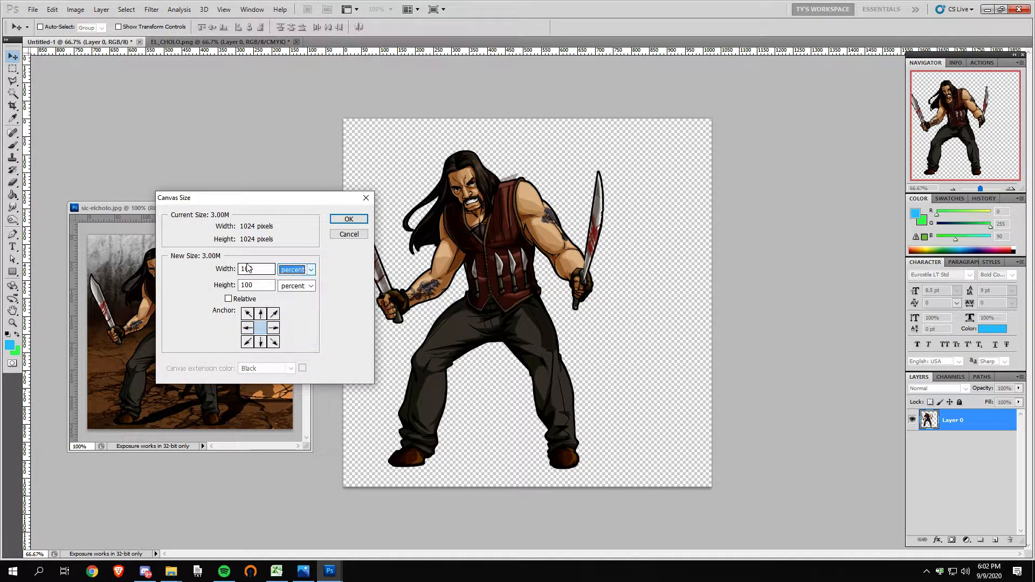
click(248, 269)
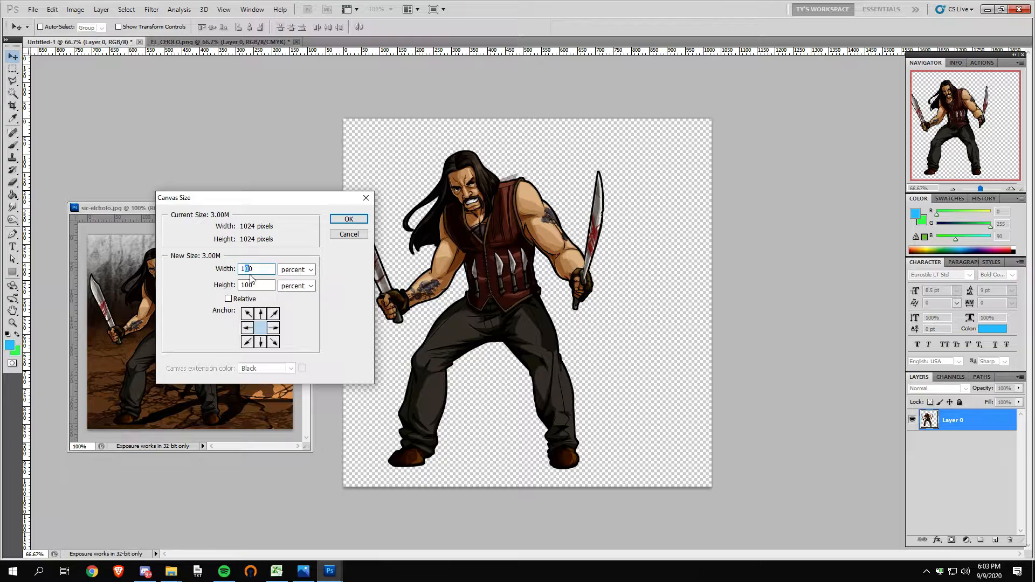
text(3)
key(Tab)
text(130)
click(343, 219)
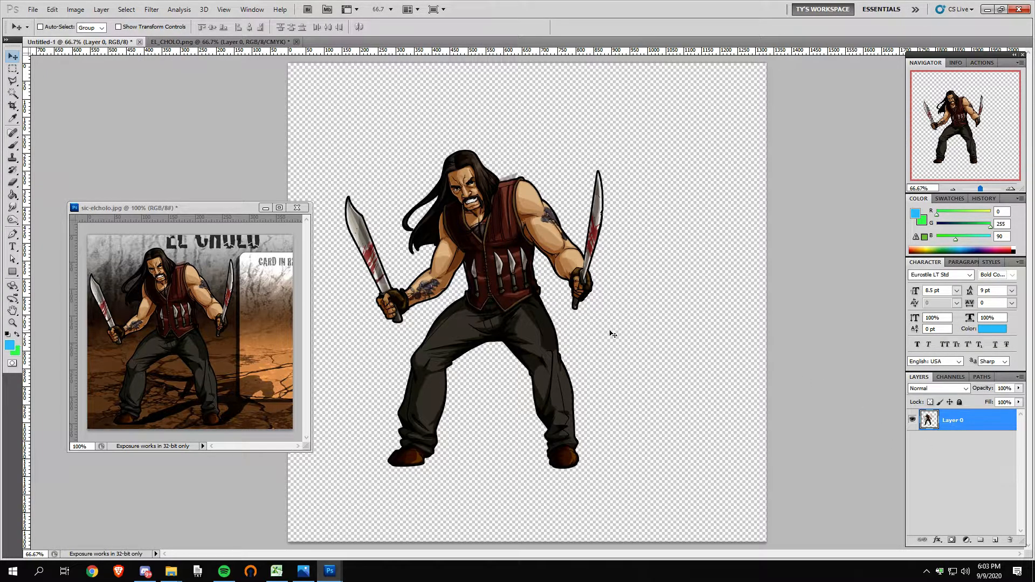
Step: Move the figure slightly left on the enlarged canvas and shift the sic-elcholo.jpg reference window clear of it
drag(521, 328, 497, 328)
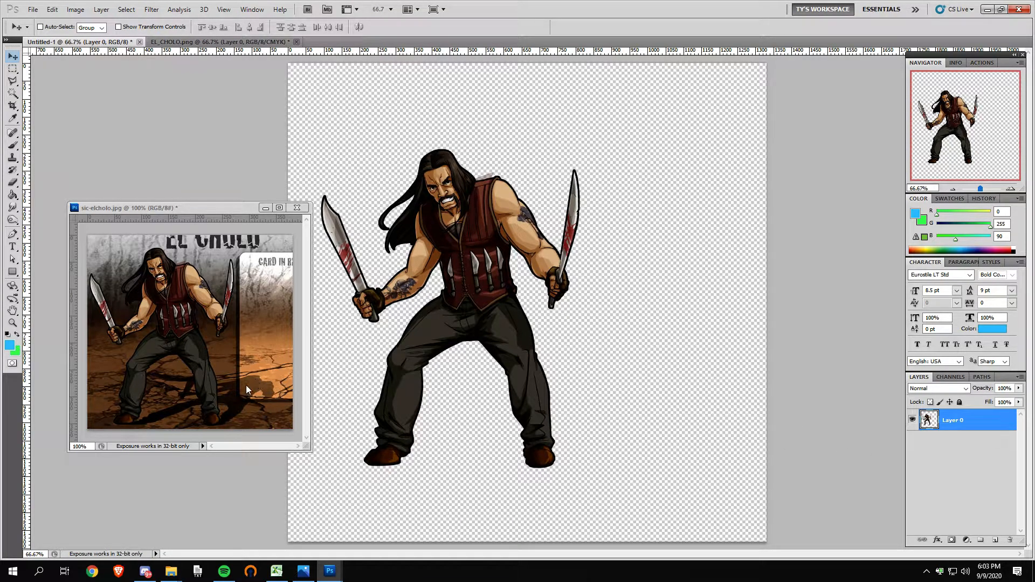
drag(207, 210, 175, 219)
click(662, 418)
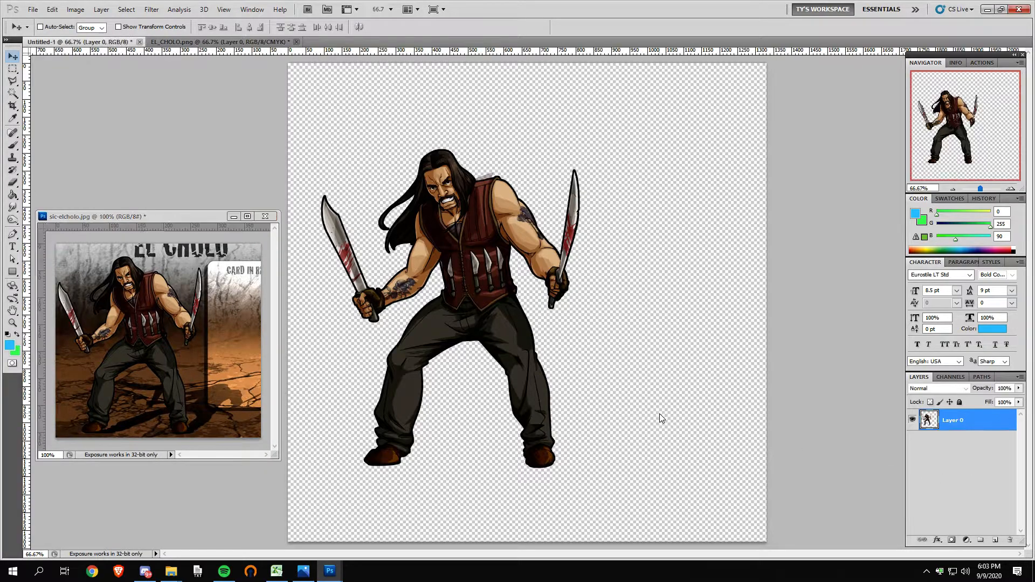
Step: Duplicate Layer 0, which holds the character
click(948, 449)
click(956, 422)
key(ctrl+j)
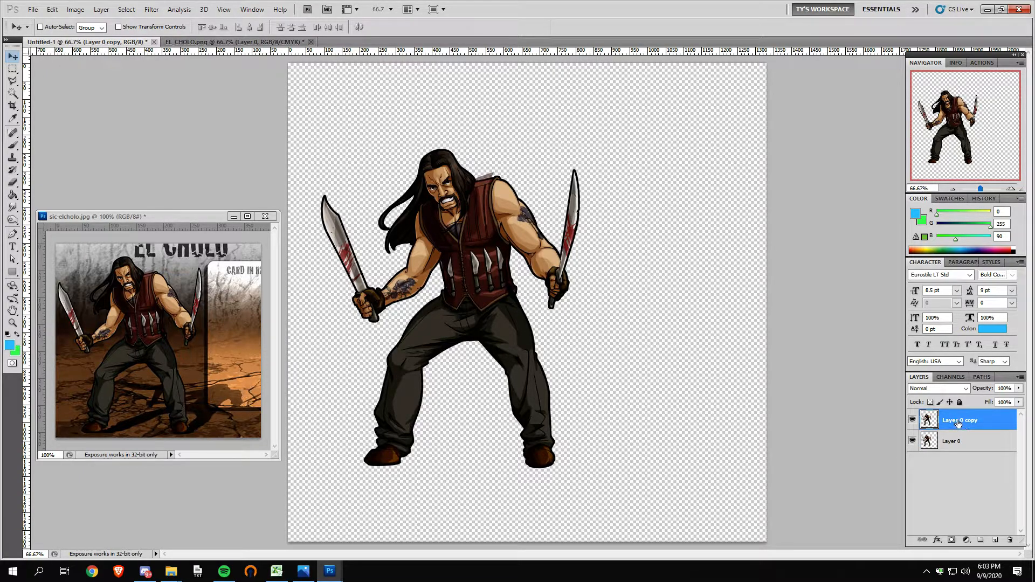
Step: Apply a black Color Overlay in Normal mode at 100% opacity to the duplicated layer
double_click(988, 419)
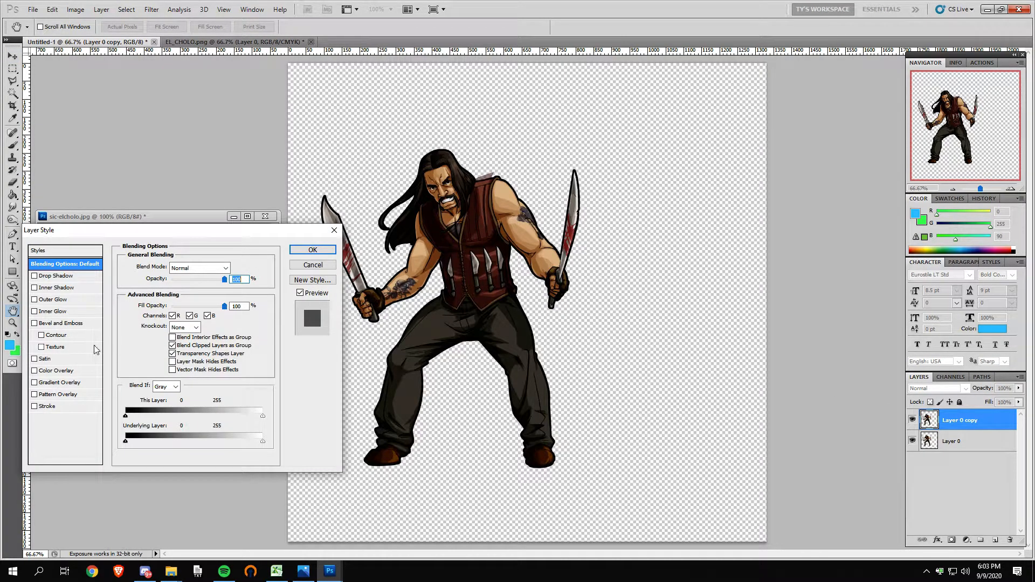
click(56, 370)
click(230, 267)
drag(228, 219, 197, 222)
click(445, 78)
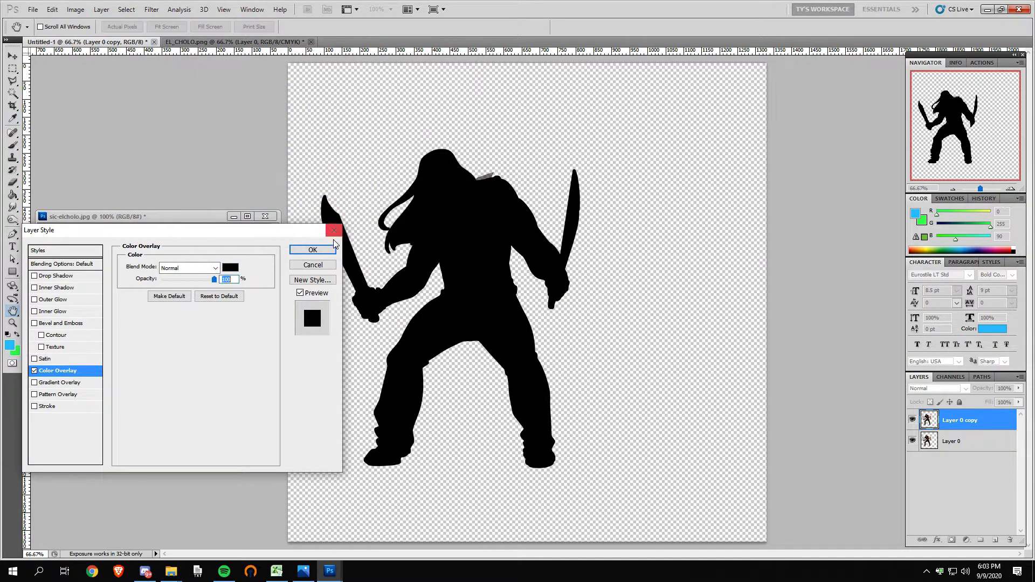
click(313, 249)
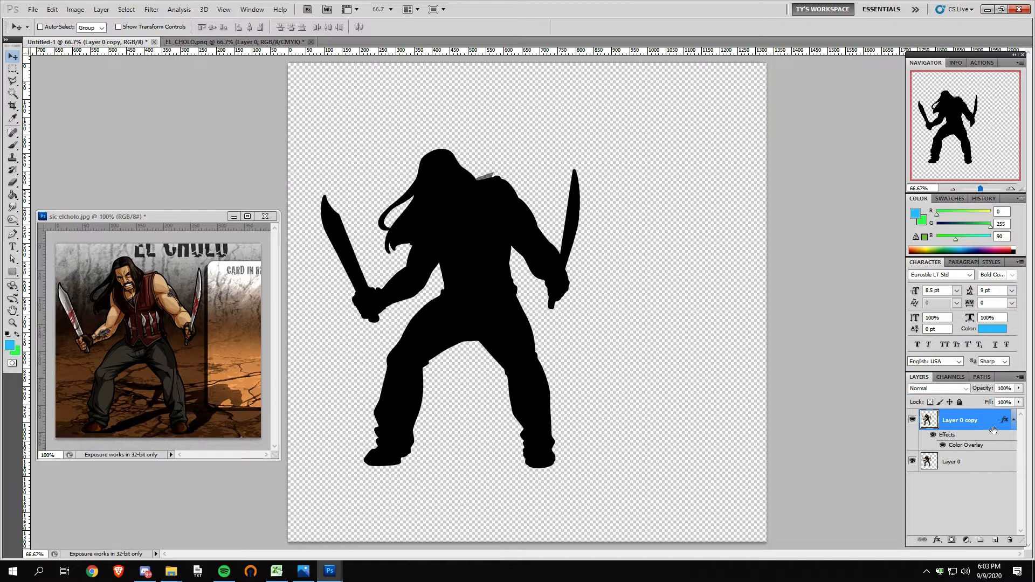
Step: Move the black silhouette layer below Layer 0 and add an empty new layer beneath the silhouette
drag(966, 424, 961, 472)
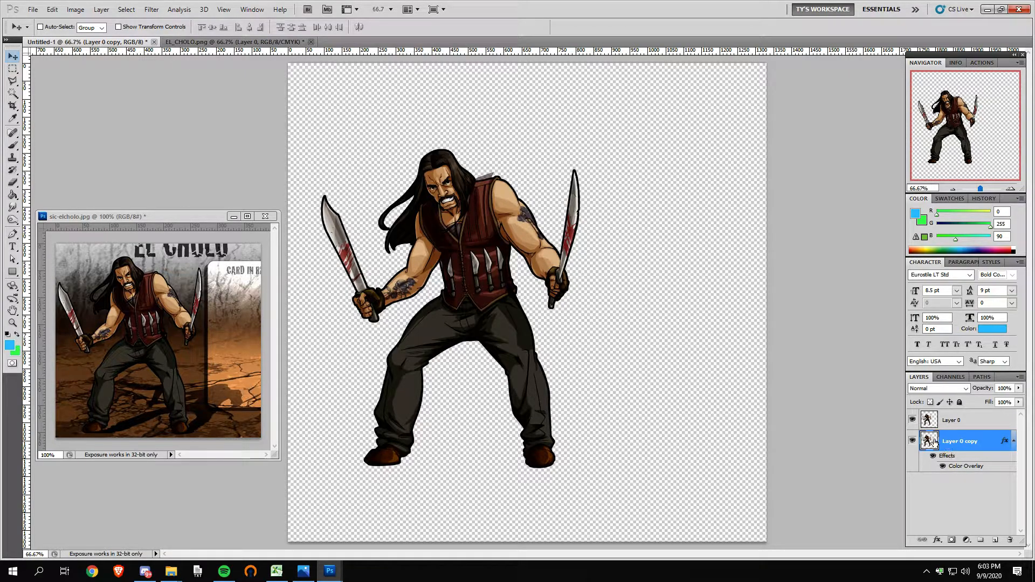
click(996, 542)
drag(966, 447, 963, 493)
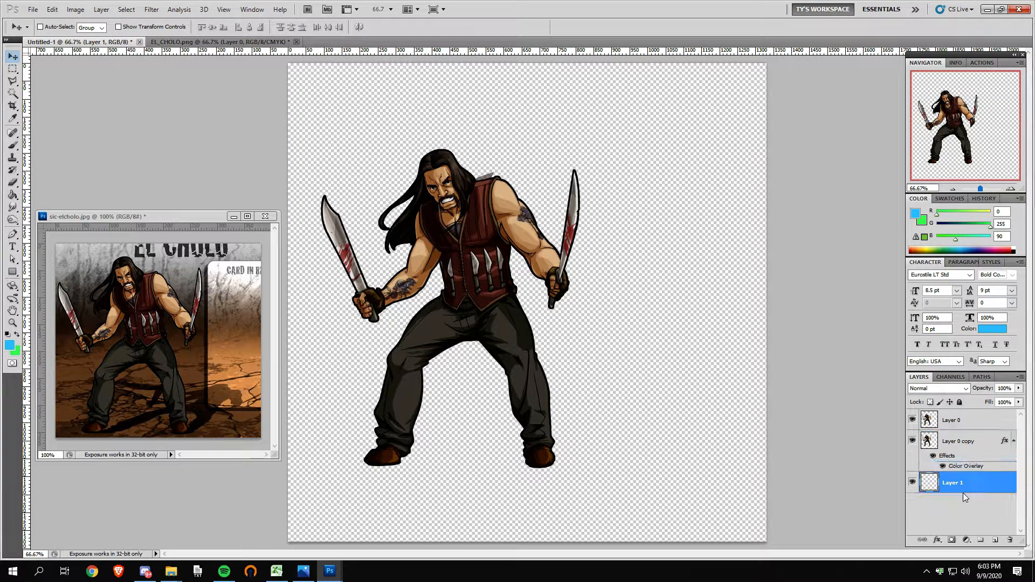
Step: Merge the silhouette layer down into the empty layer, then check it by hiding and reshowing Layer 0
click(962, 444)
right_click(962, 443)
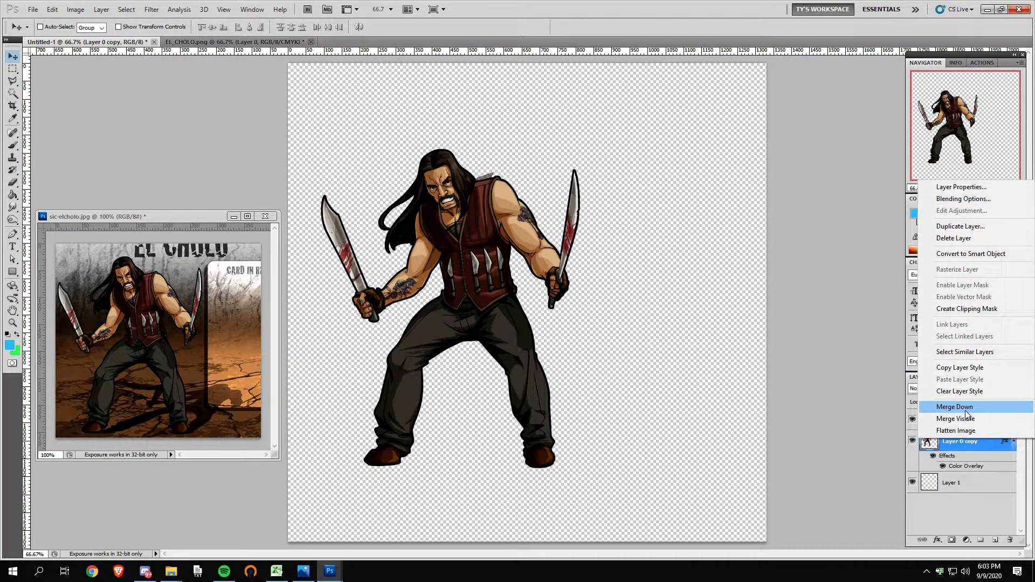
click(966, 414)
click(912, 420)
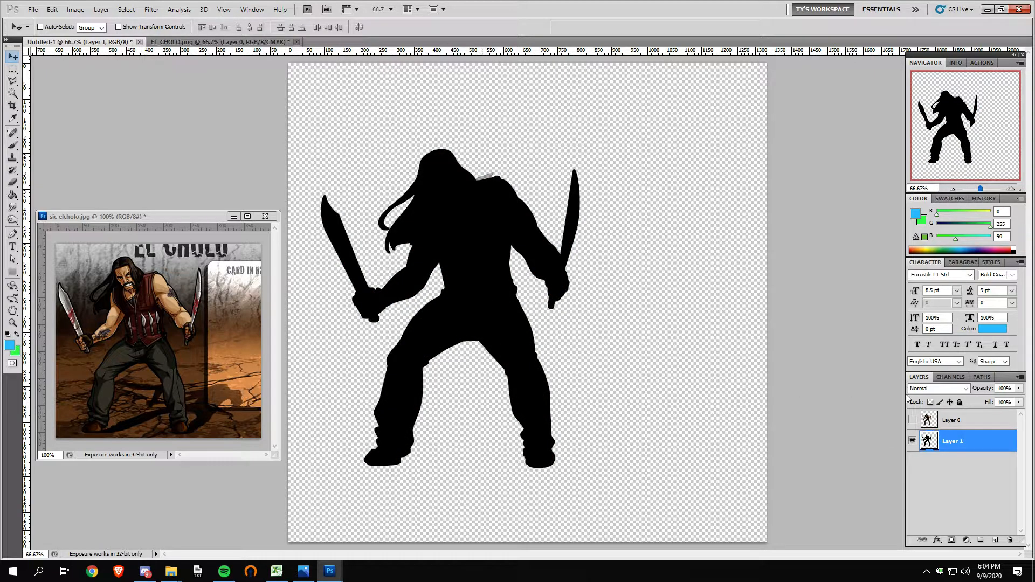
click(913, 420)
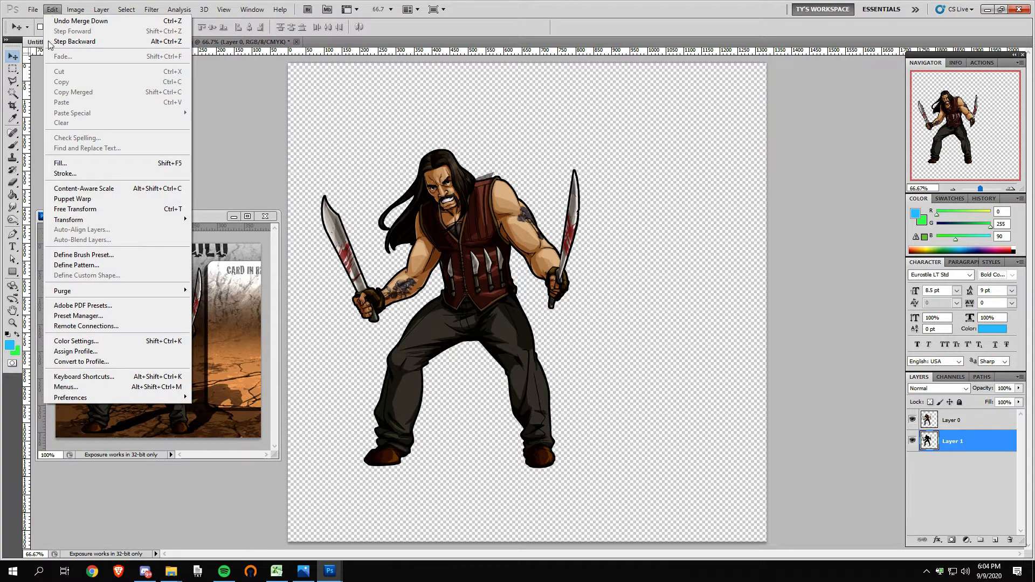
Step: Squash the silhouette with Free Transform to about 27% height, with its base at the character's feet
click(292, 159)
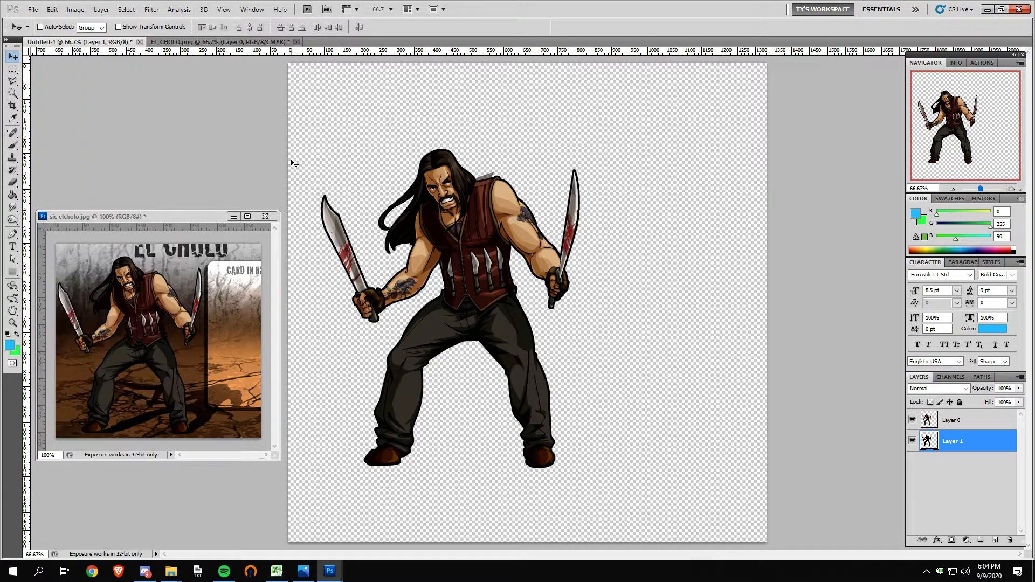
key(ctrl+t)
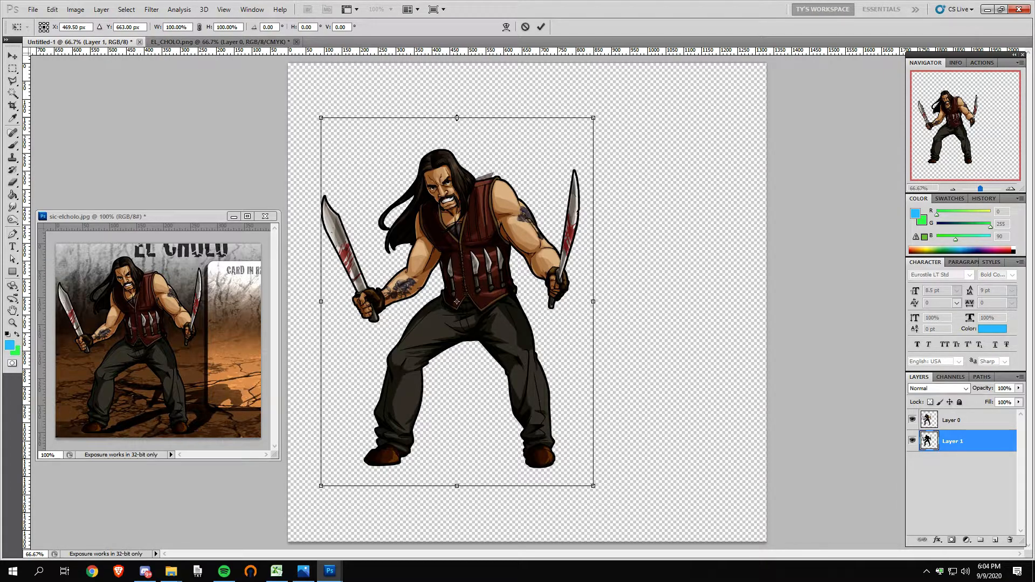
drag(456, 119, 441, 371)
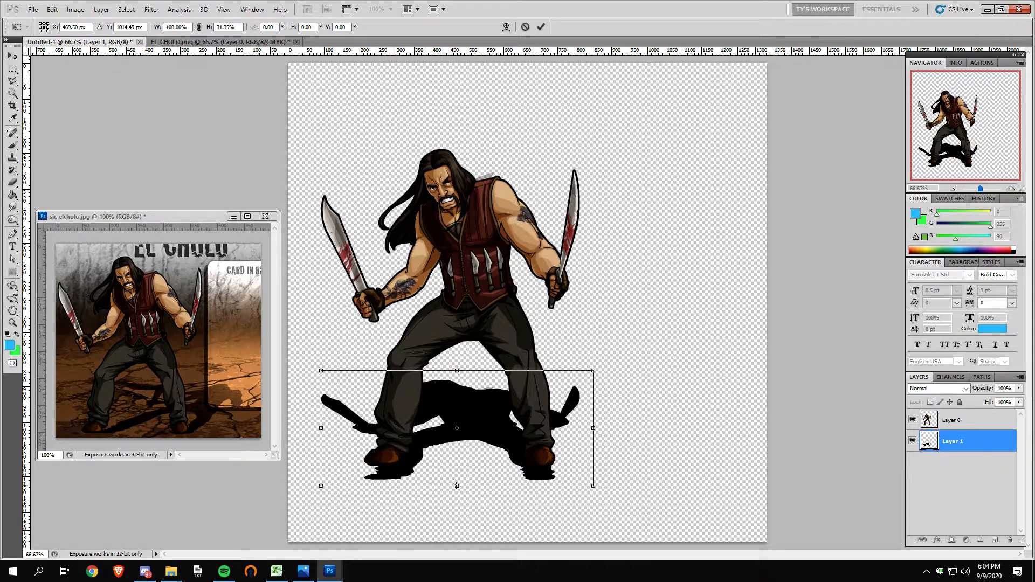
drag(457, 487, 458, 470)
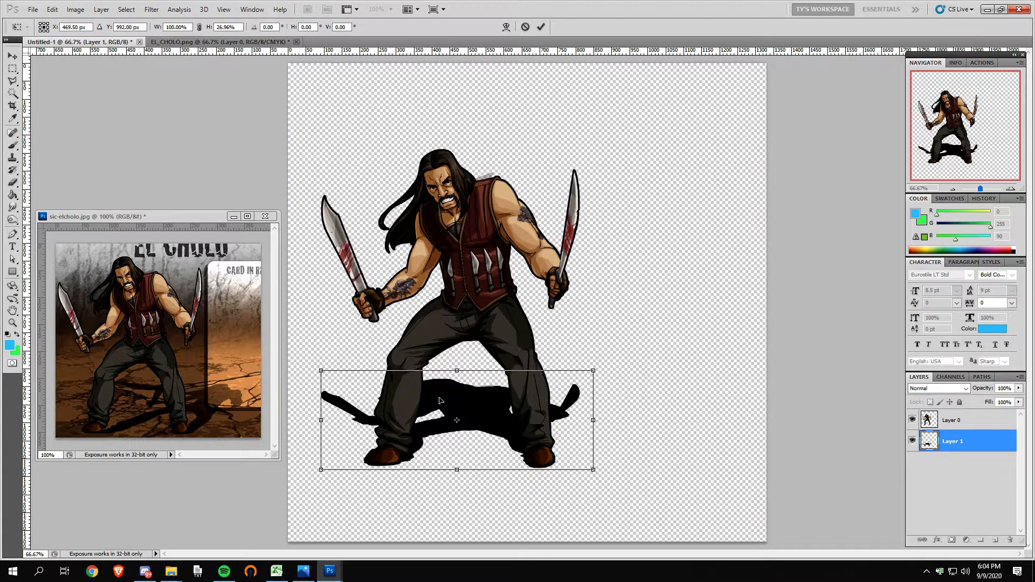
Step: Slant the squashed silhouette to the right with the Perspective transform, about -63° horizontal skew, keeping its base at the feet
click(54, 10)
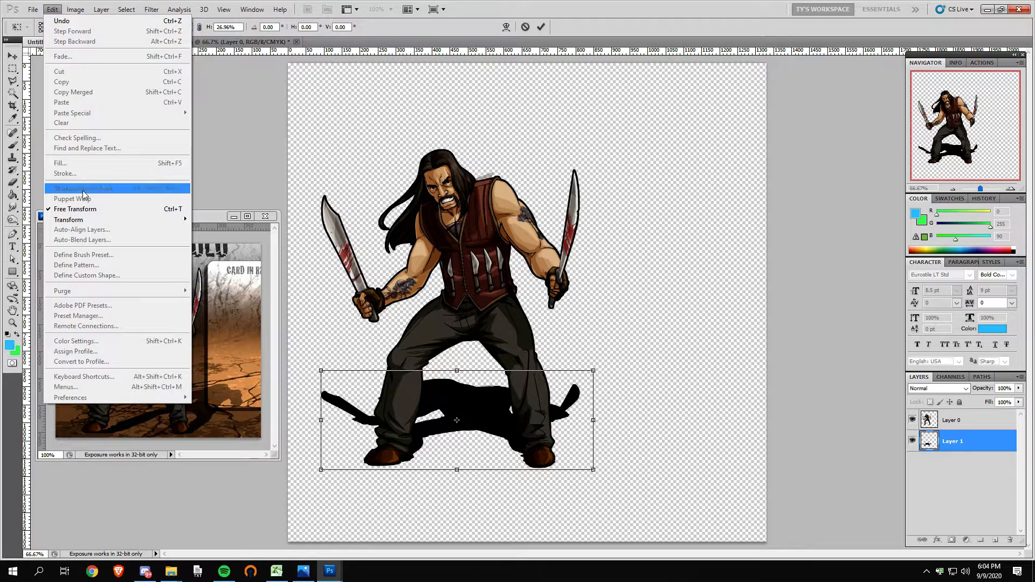
mouse_move(83, 223)
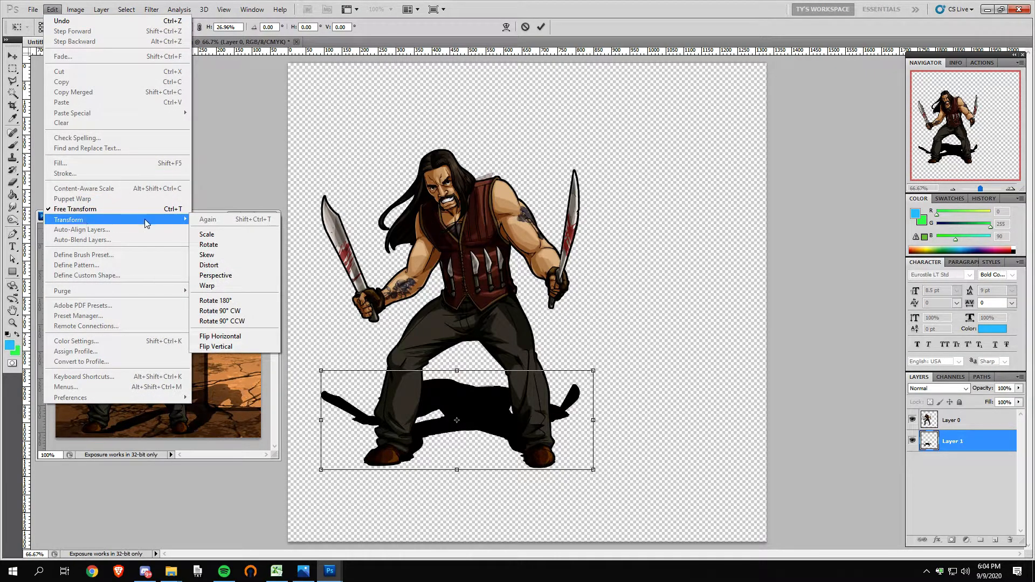
click(231, 276)
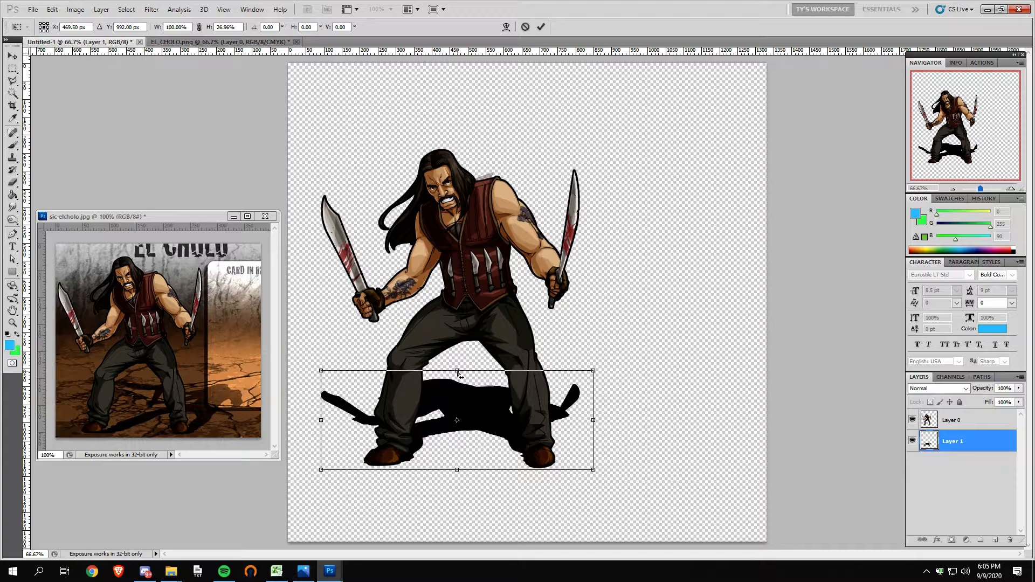
drag(459, 374, 657, 383)
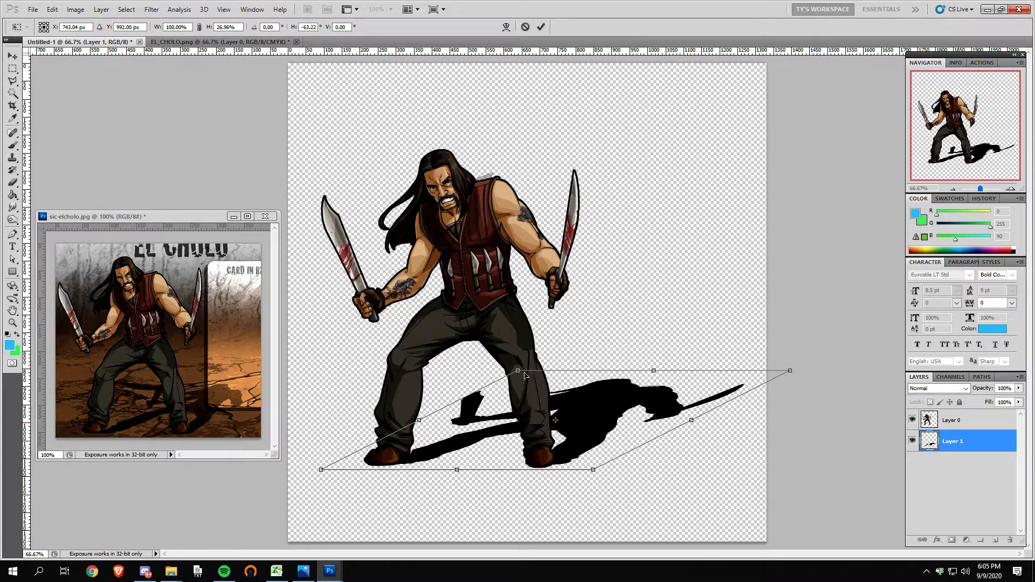
Step: Narrow the far edge of the slanted shadow in perspective, shift that edge slightly back toward the character, and apply the transform
drag(521, 375, 547, 375)
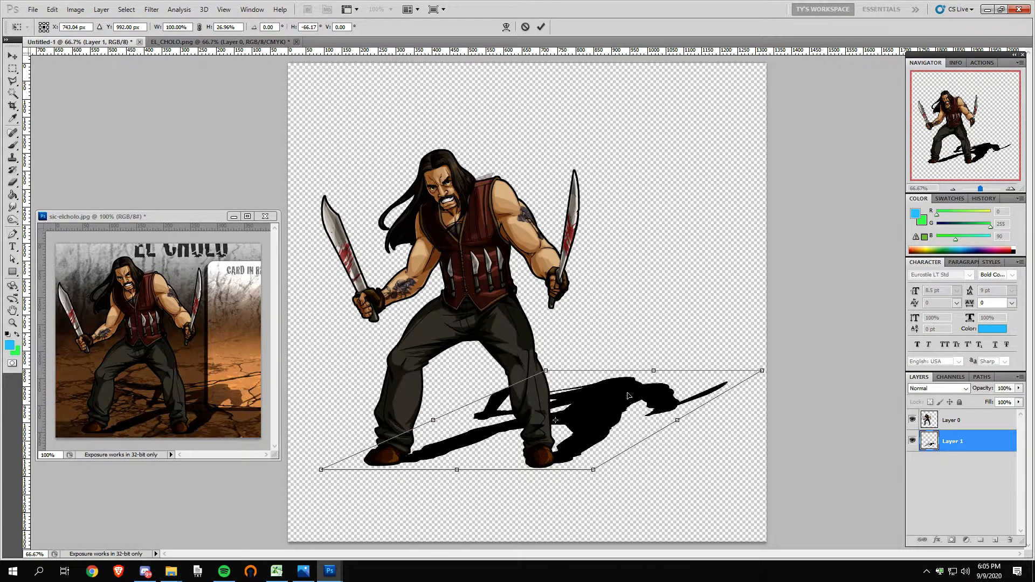
drag(762, 371, 749, 371)
drag(655, 372, 641, 372)
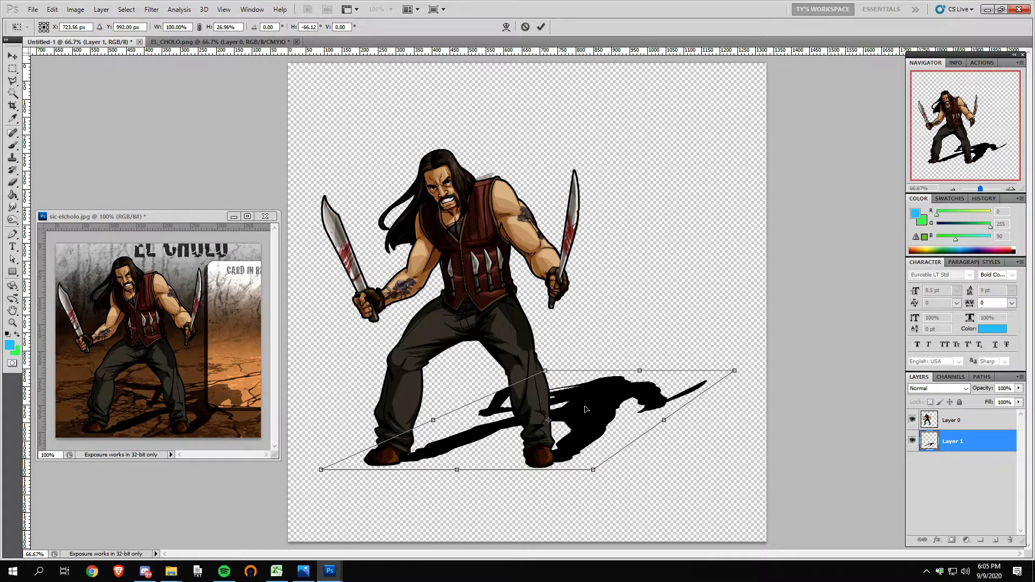
key(Return)
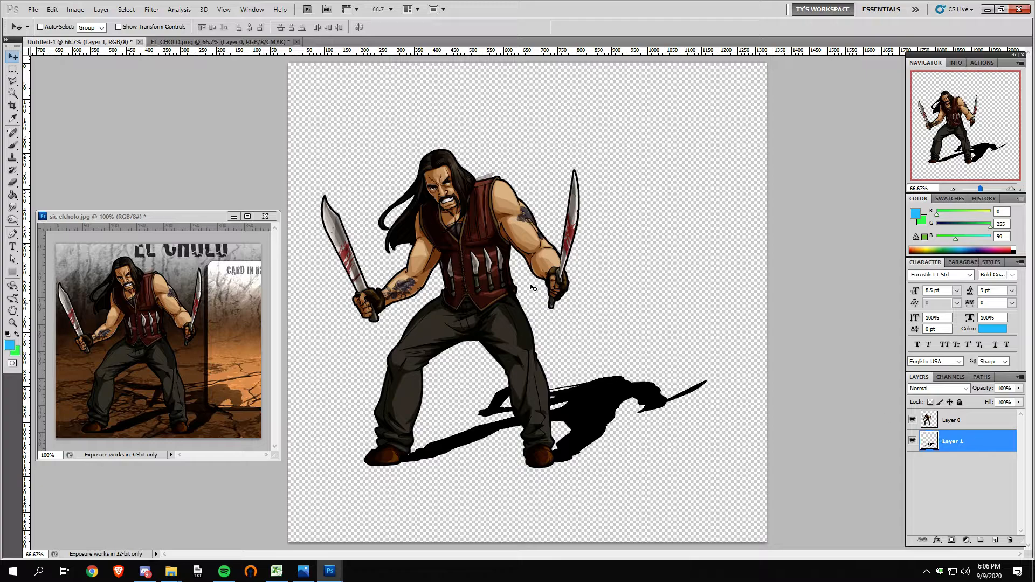
Step: Fade the shadow toward its far end by sweeping a soft 1557 px eraser with 0% hardness across the canvas well above it
click(13, 184)
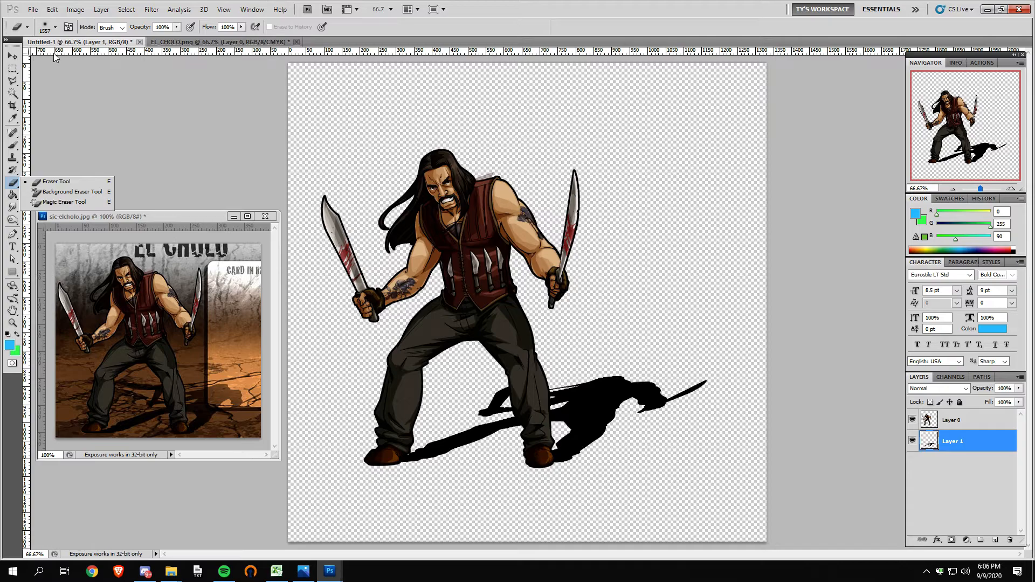
click(55, 29)
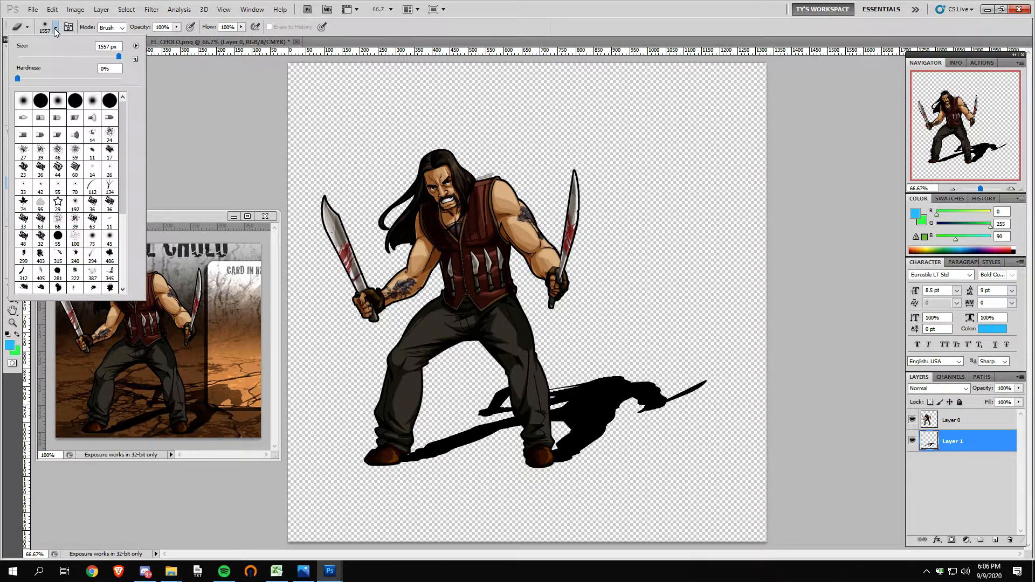
click(57, 28)
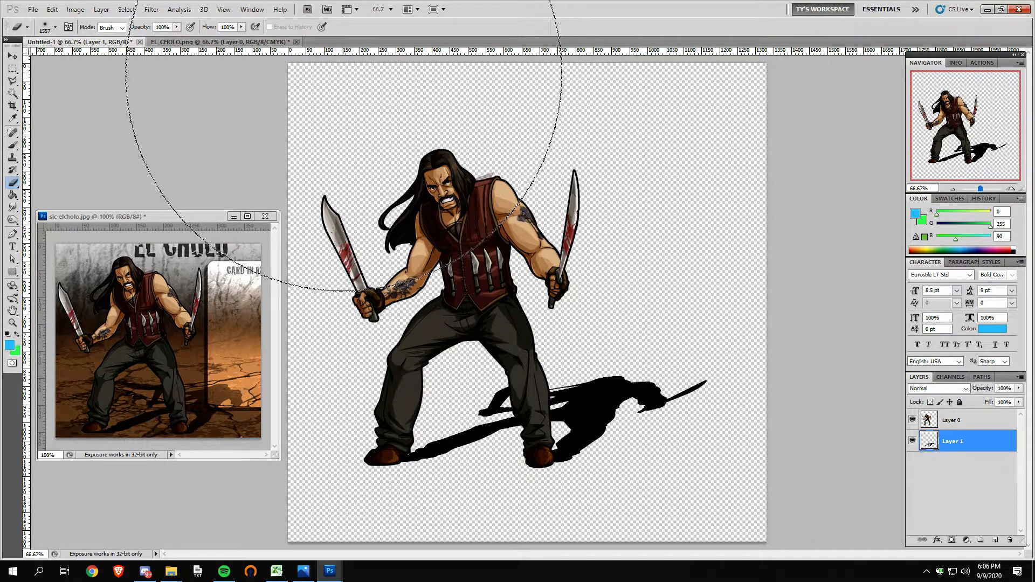
mouse_move(367, 67)
mouse_down()
mouse_move(885, 72)
mouse_move(539, 83)
mouse_move(312, 56)
mouse_move(459, 90)
mouse_move(808, 76)
mouse_move(700, 86)
mouse_move(706, 45)
mouse_move(731, 50)
mouse_up()
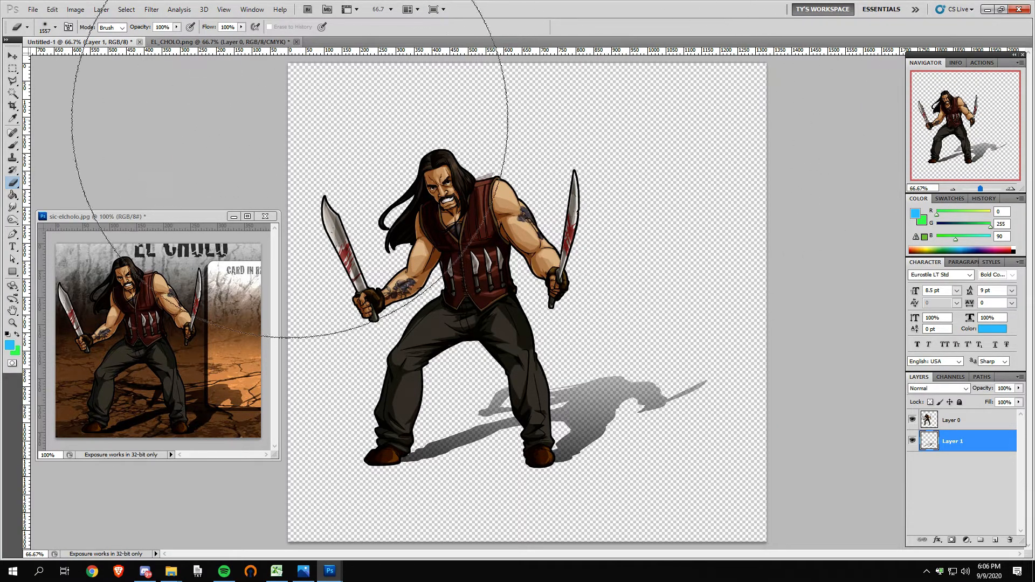
Step: Crop the canvas closely around the character and its shadow, leaving a small margin on all sides
key(m)
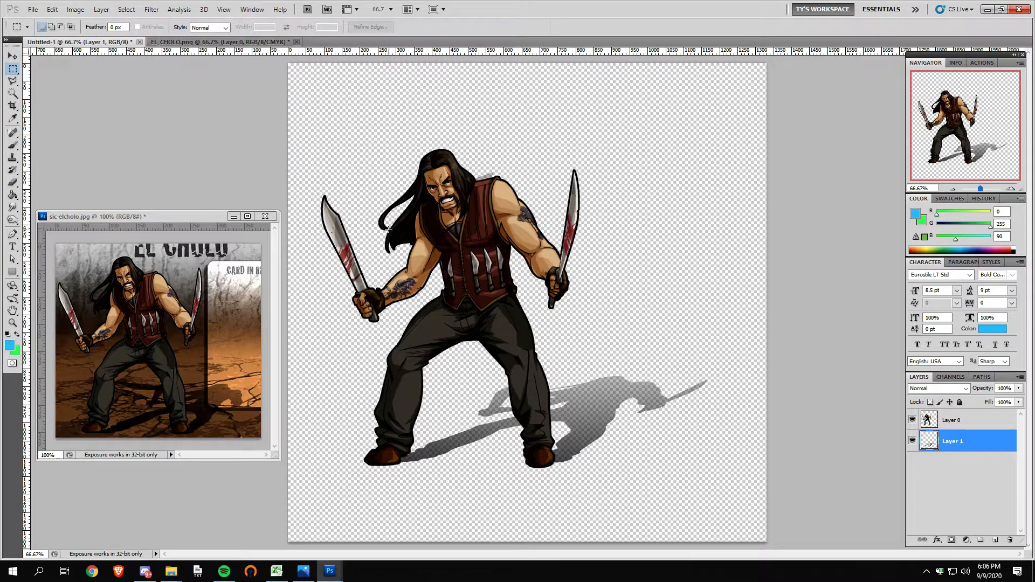
click(12, 105)
drag(300, 134, 733, 485)
key(Return)
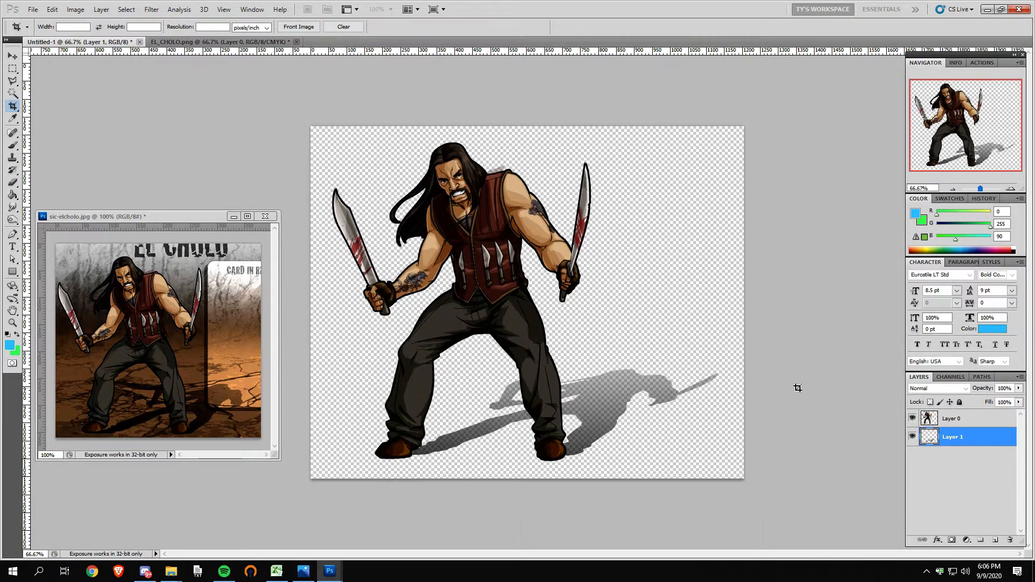